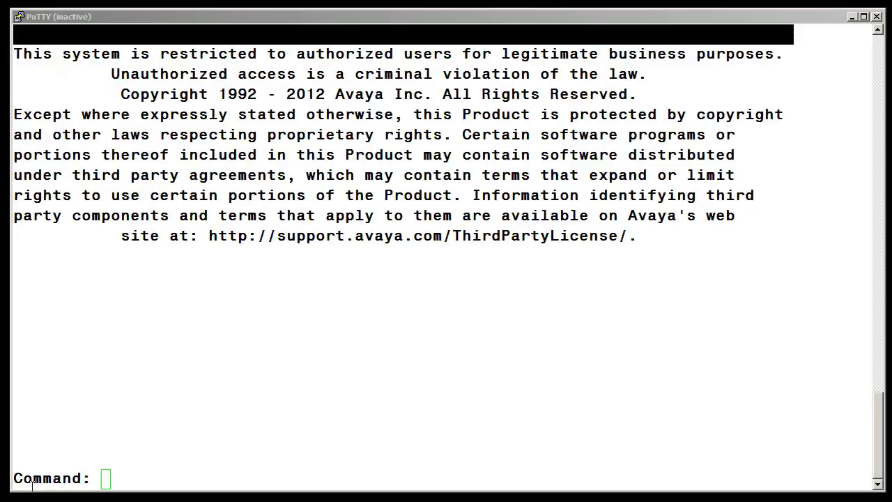
- Open the SAT IP-OPTIONS system parameters form to check Automatic Trace Route on Link Failure
click(32, 484)
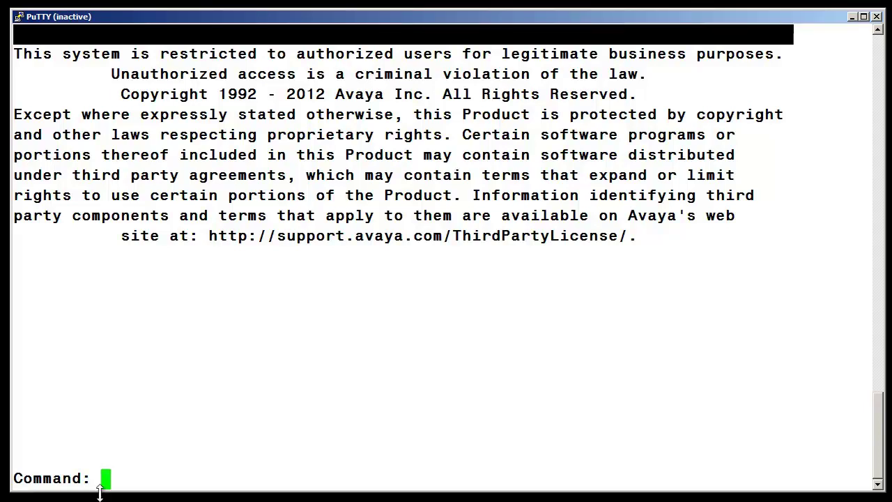
text(change system-parameters ip-options)
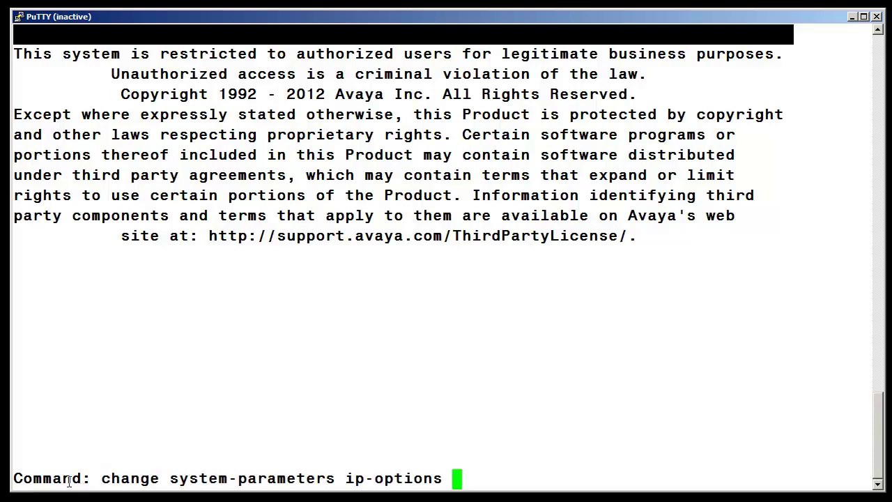
key(Return)
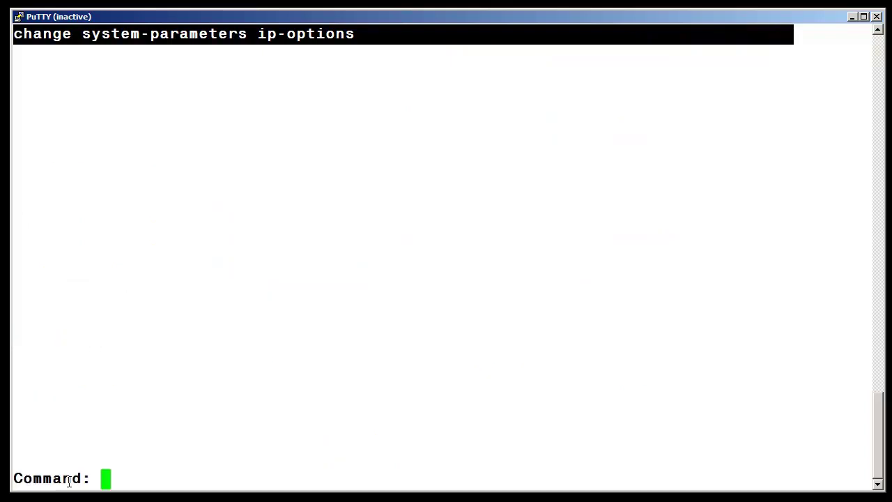
- In the change logging-levels form, set traceroute command logging to y
text(change )
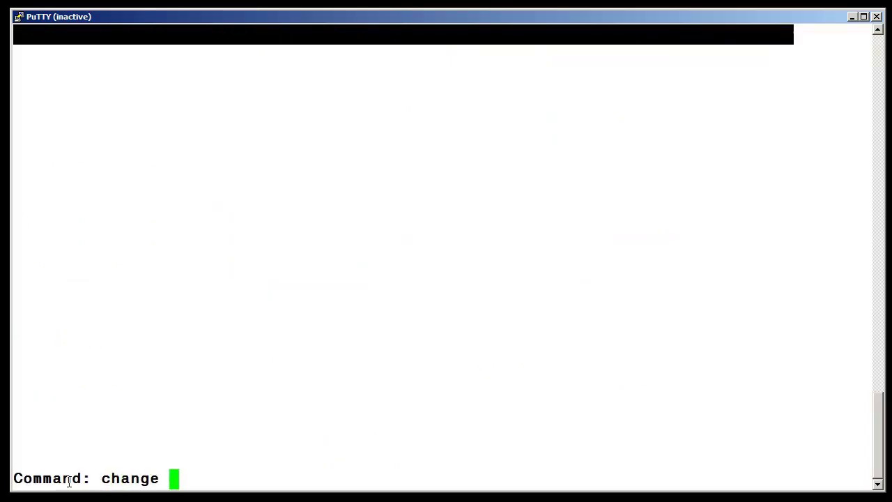
text(lo)
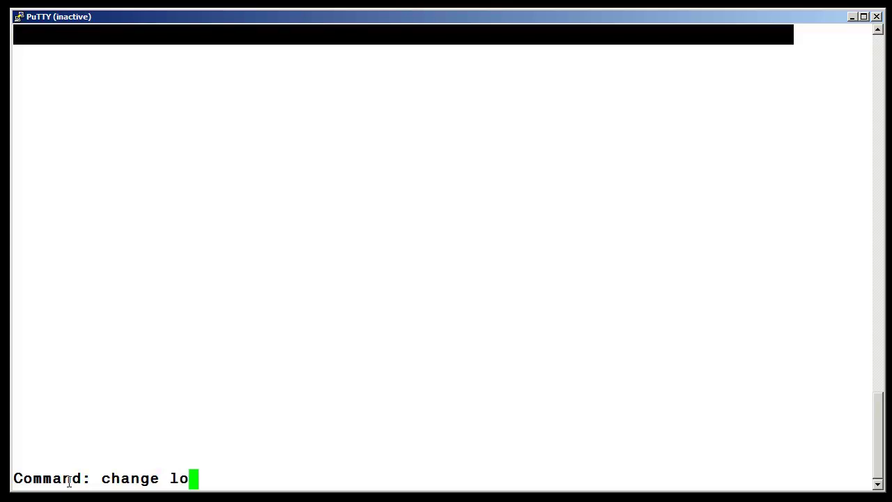
text(gging-levels)
key(Return)
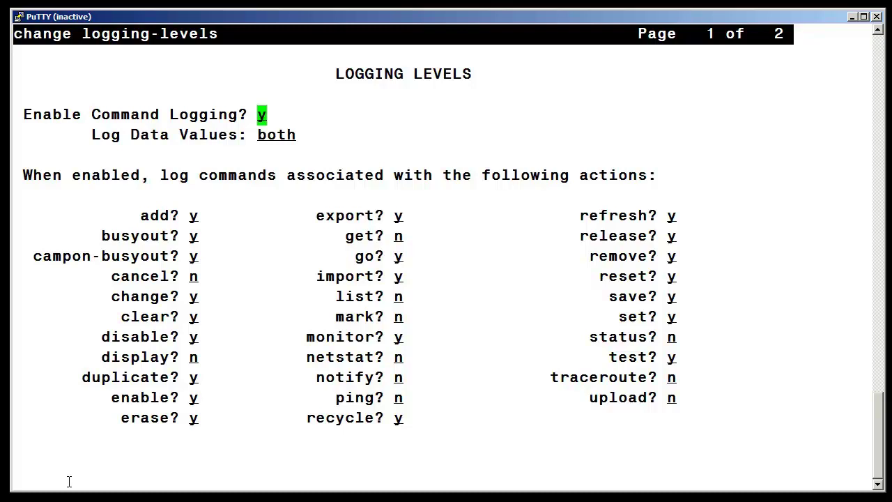
key(Tab)
key(Tab)
key(Tab)
key(Tab)
key(Tab)
key(Tab)
key(Tab)
key(Tab)
key(Tab)
key(Down)
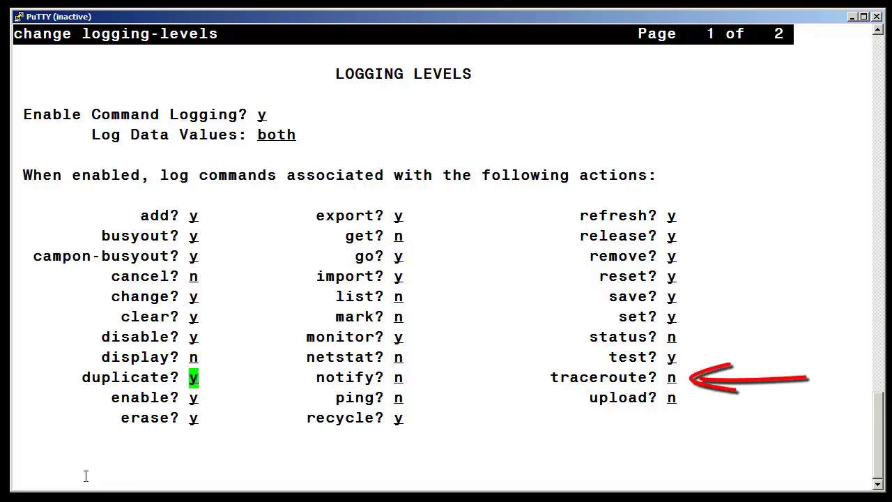
key(Right)
key(Right)
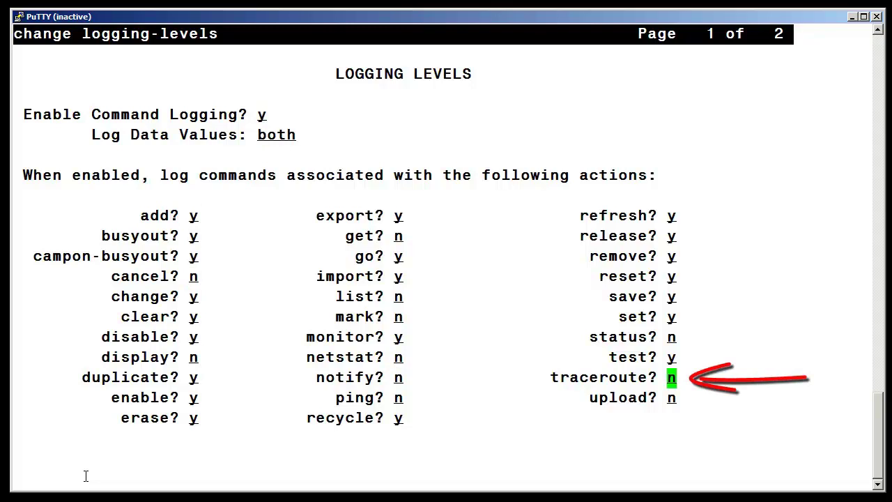
text(y)
- On page 2, set Log IP Registrations and events to y and submit the form
key(F7)
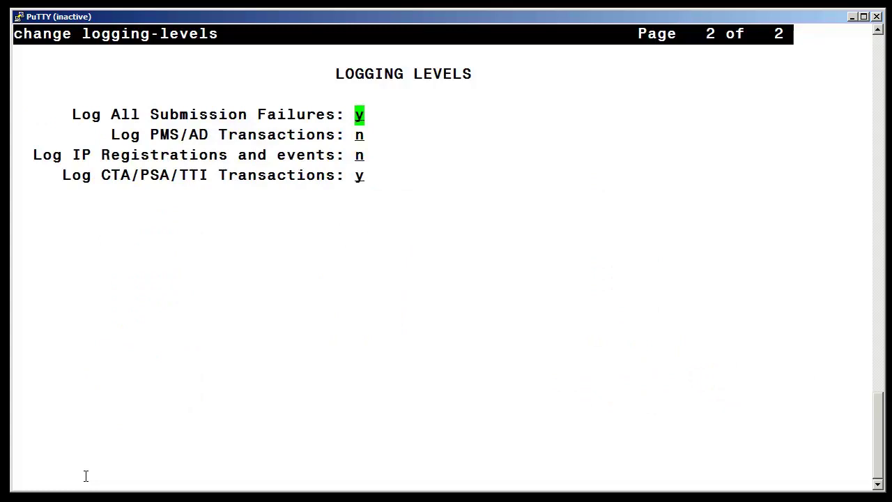
key(Tab)
key(Tab)
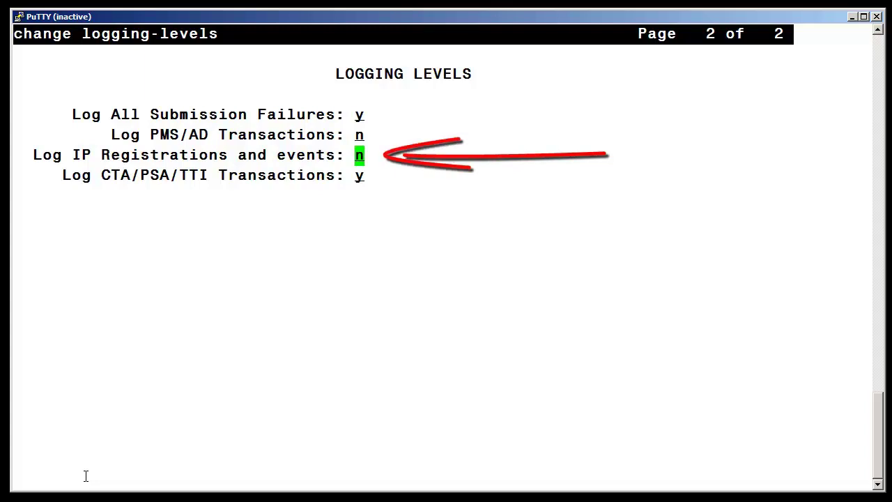
text(y)
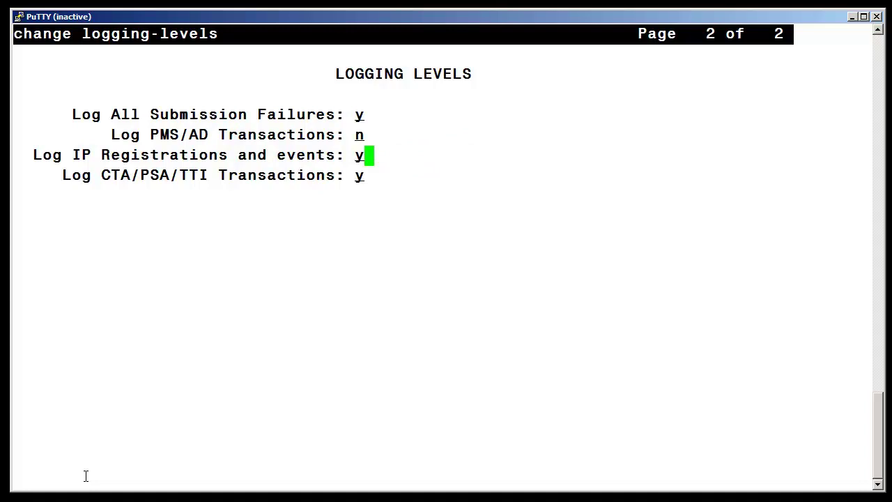
key(F3)
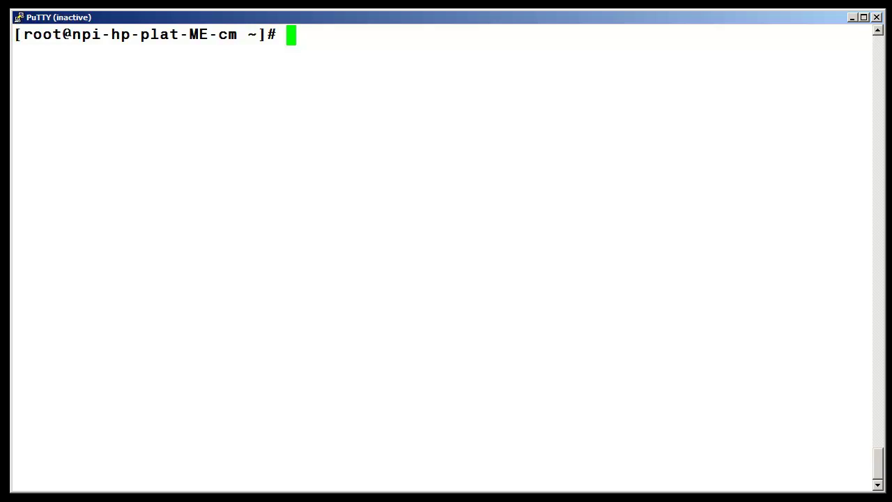
- Change to /var/log and run tail -f on the messages file
text(cd /var)
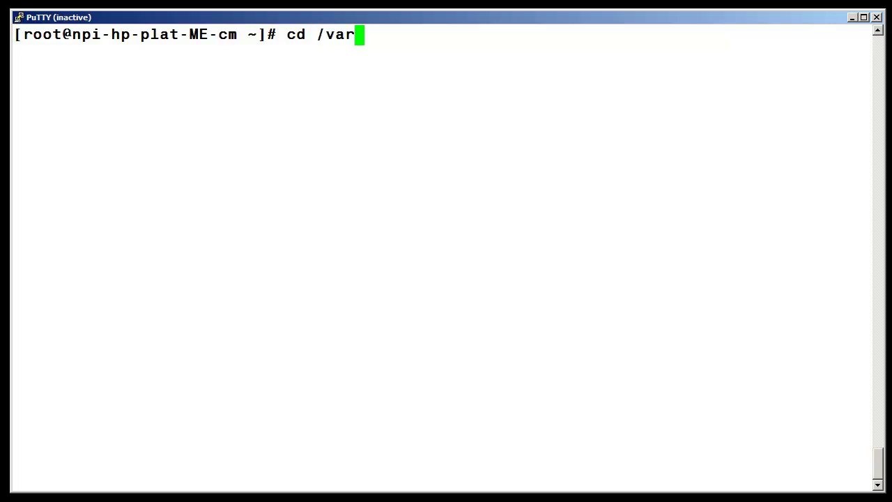
text(/log)
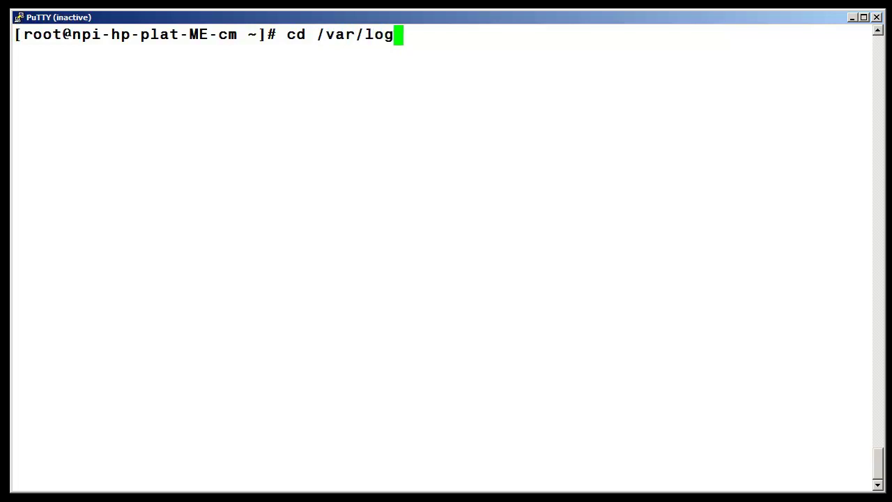
key(Return)
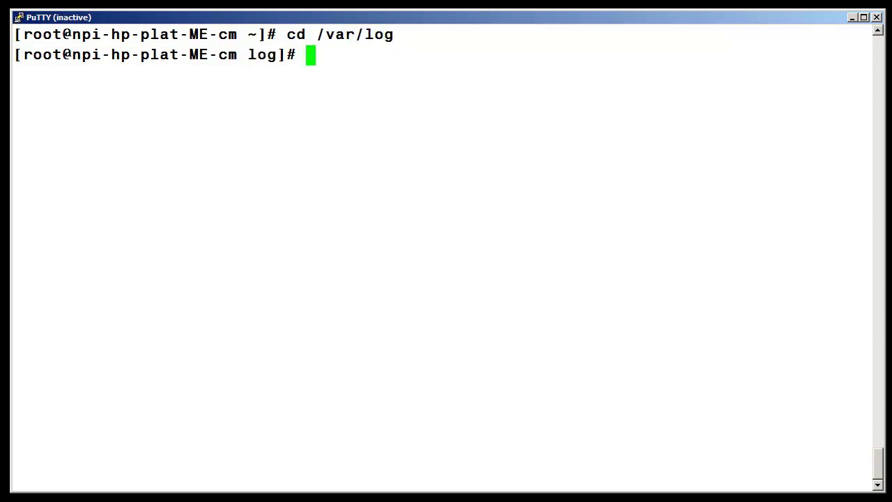
text(tail )
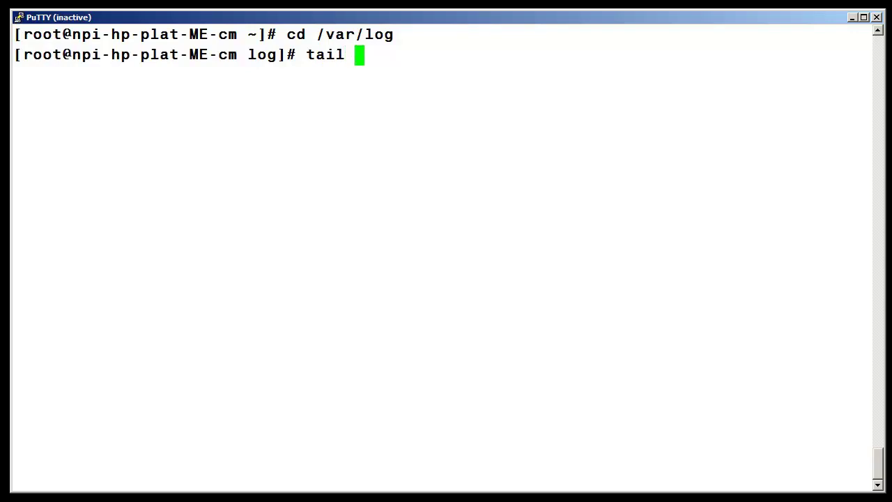
text(-f )
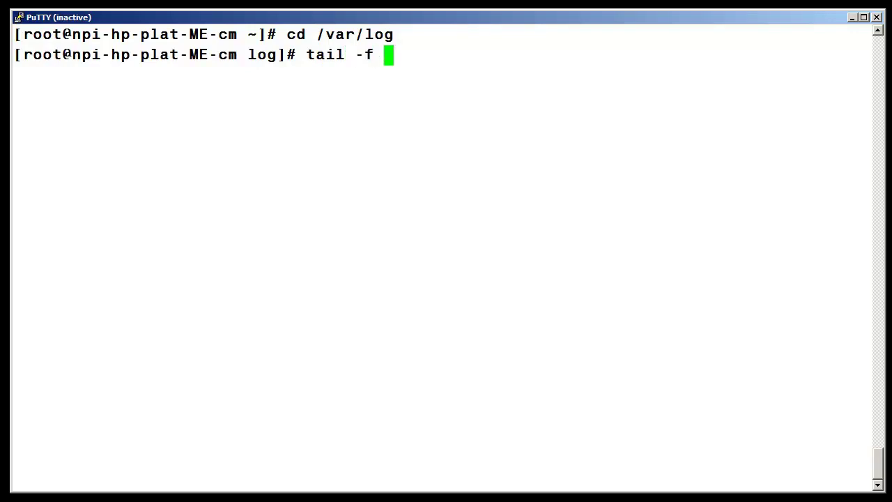
text(me)
key(Tab)
key(Return)
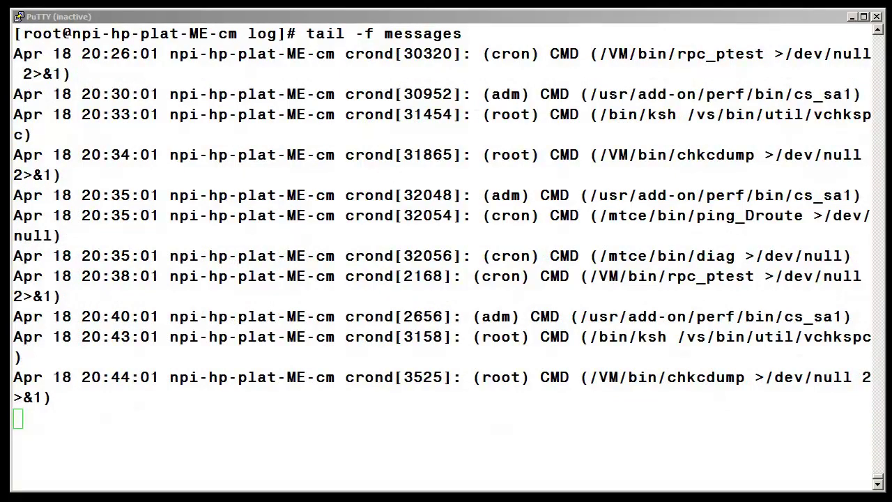
- Stop tail and view the end of the messages file in less
click(26, 10)
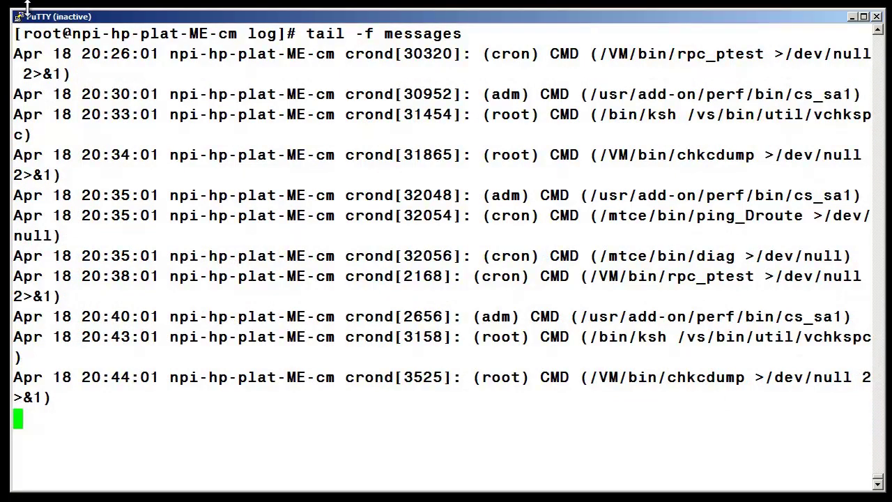
key(ctrl+c)
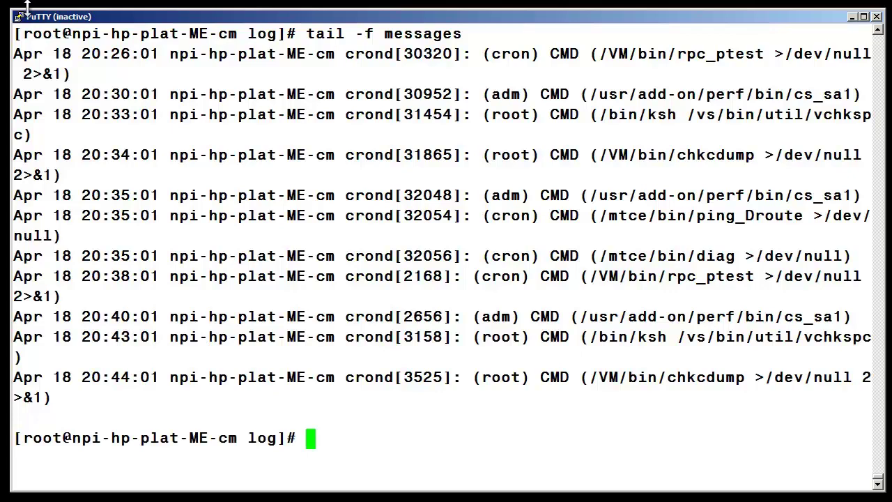
text(less messages)
key(Return)
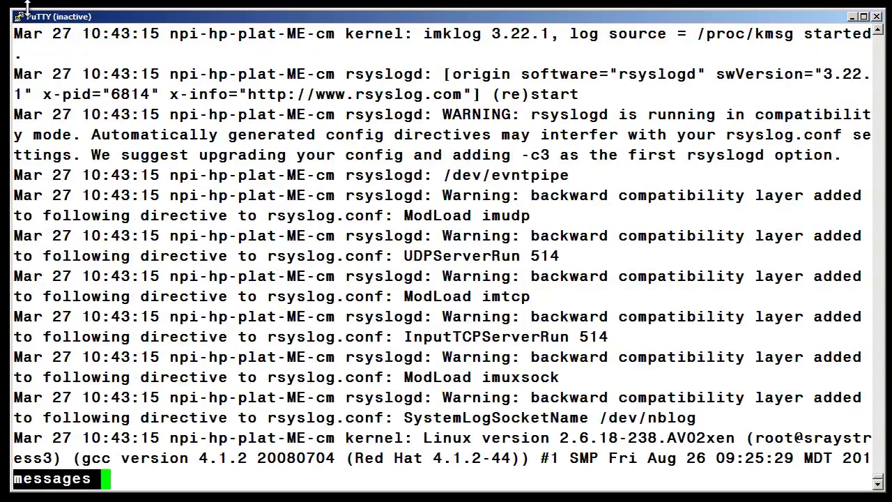
key(G)
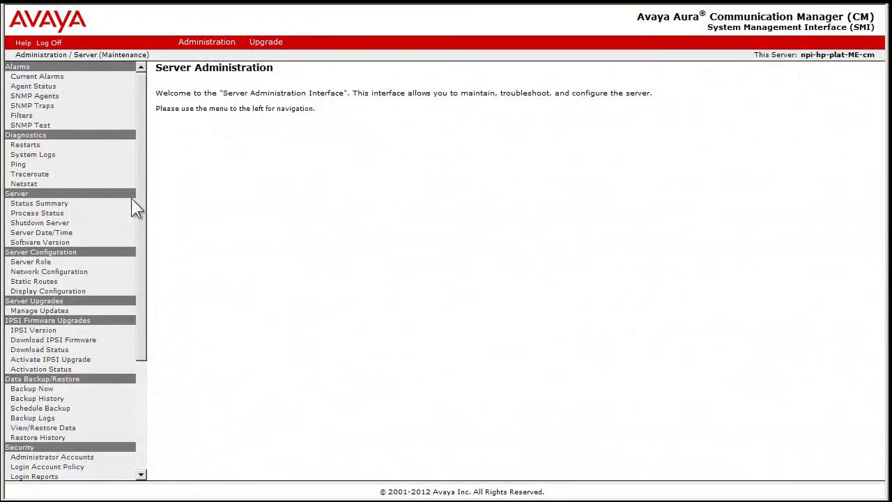
- Open Diagnostics > System Logs and select Linux syslog as a log source
click(40, 156)
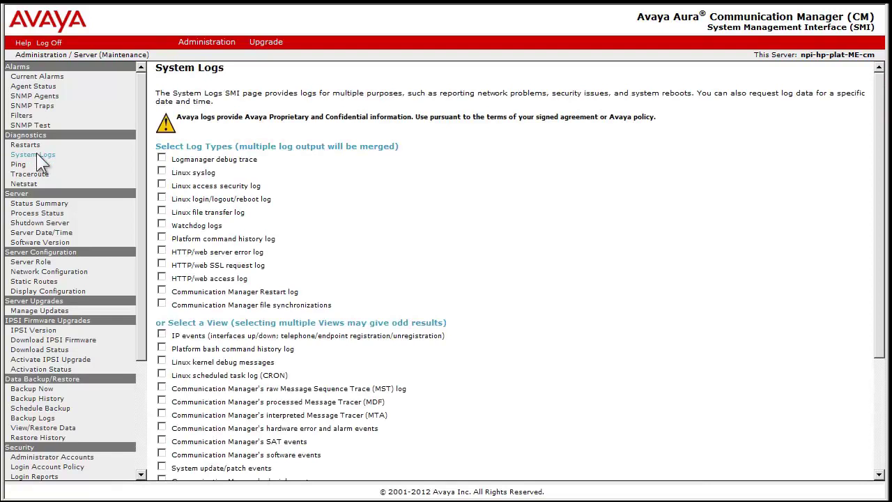
click(162, 172)
scroll(646, 286, down, 3)
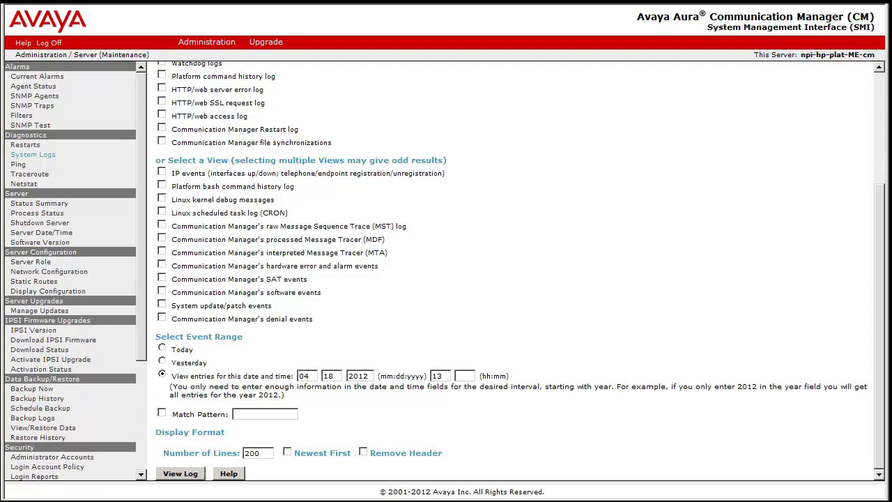
- Set the start minute to 53 and enable Match Pattern with TR_MG
text(53)
key(Tab)
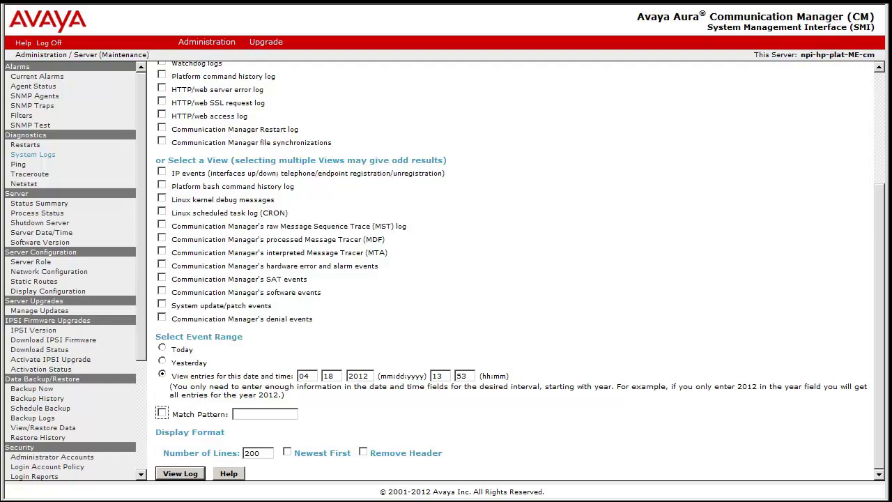
click(165, 412)
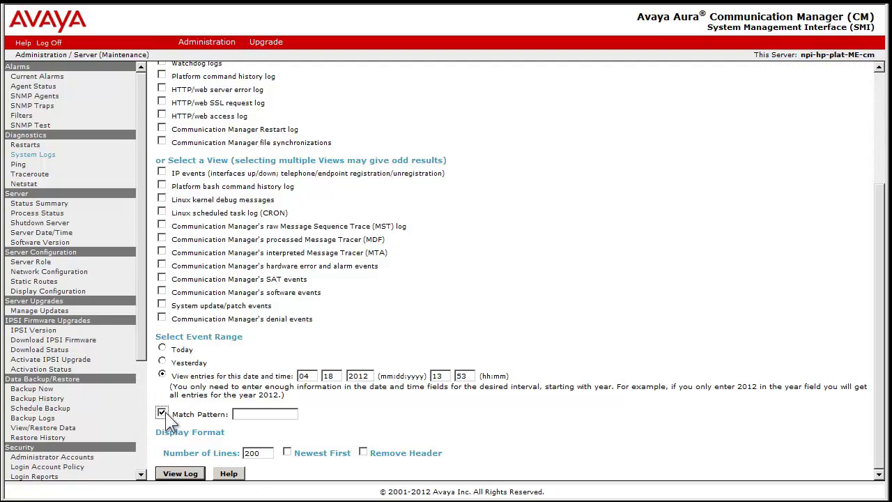
click(257, 414)
text(TR)
text(_M)
text(S)
- View the matching log and scroll right to read the 15-hop traceroute to 135.64.0.88
click(180, 474)
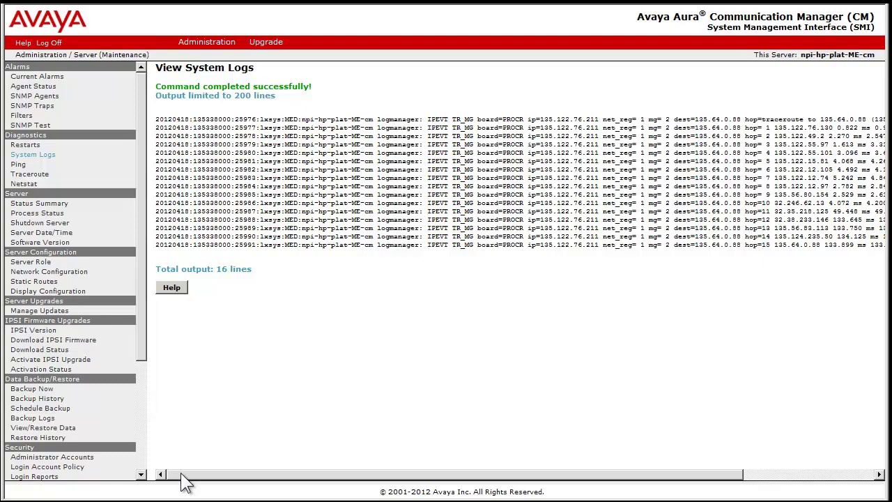
drag(180, 472, 300, 495)
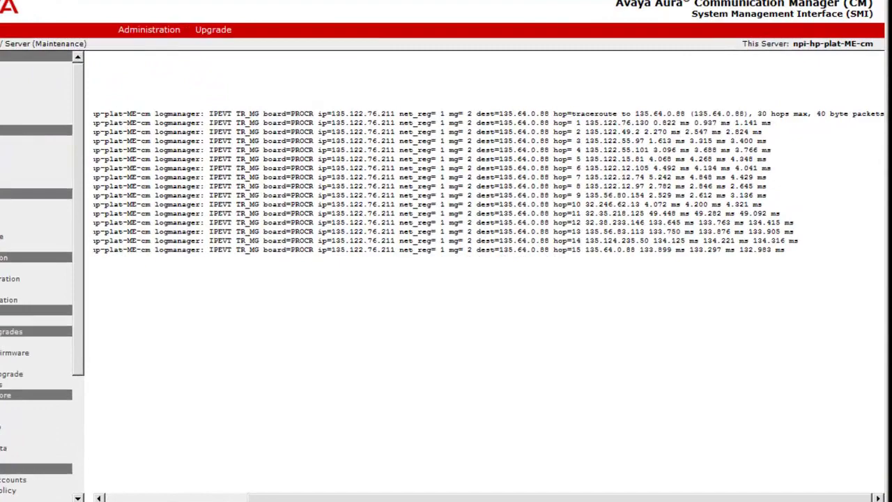